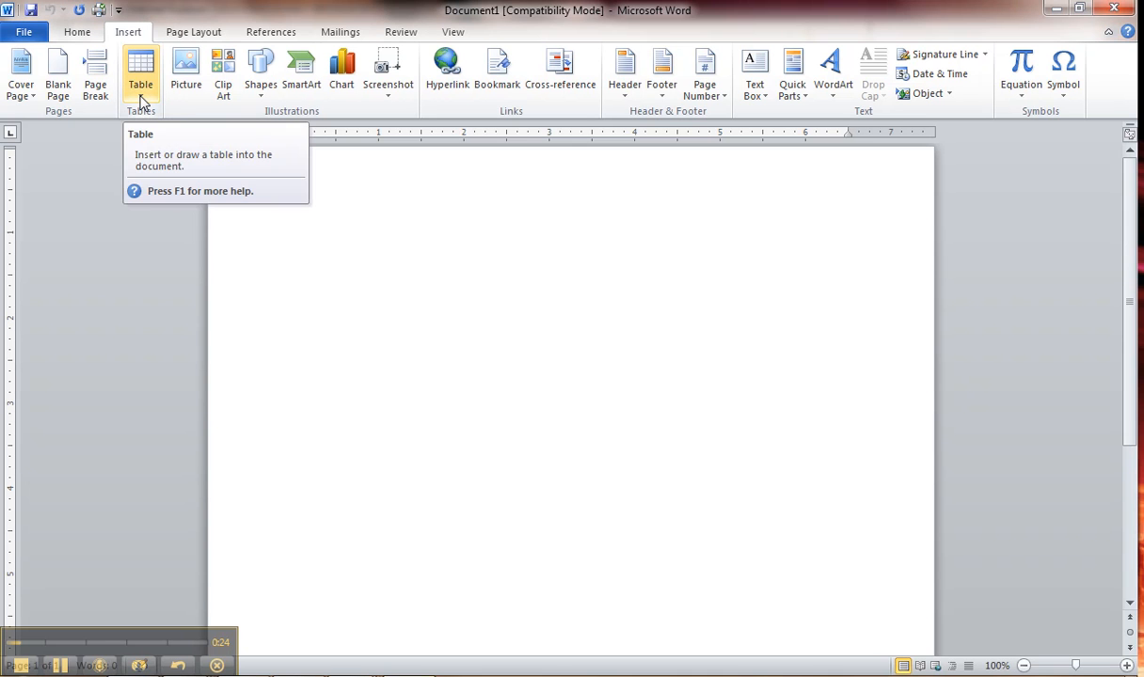
# Insert a table with three columns and six rows and apply the built-in light blue grid style to it.
pyautogui.click(141, 85)
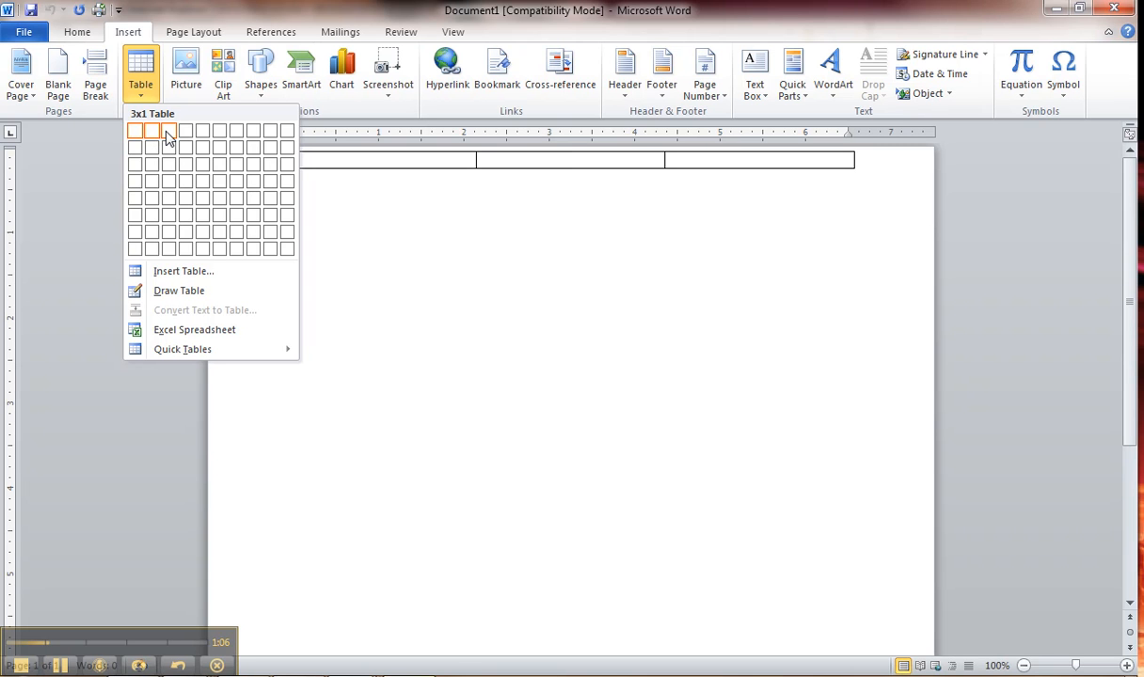
pyautogui.click(169, 217)
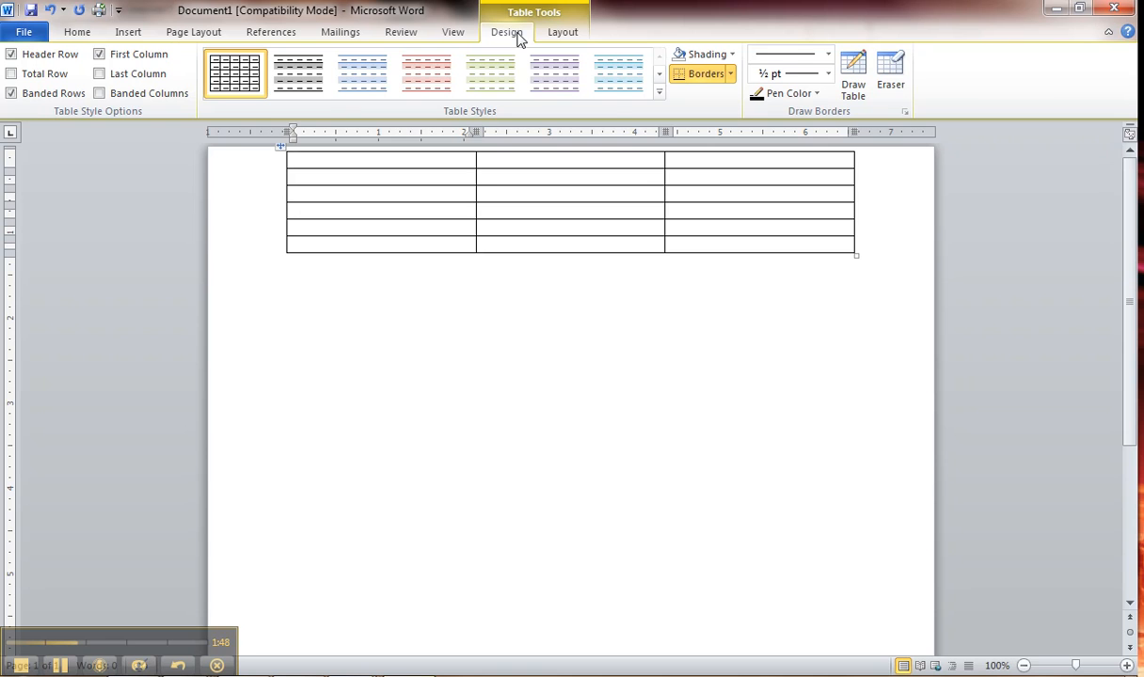
pyautogui.click(562, 34)
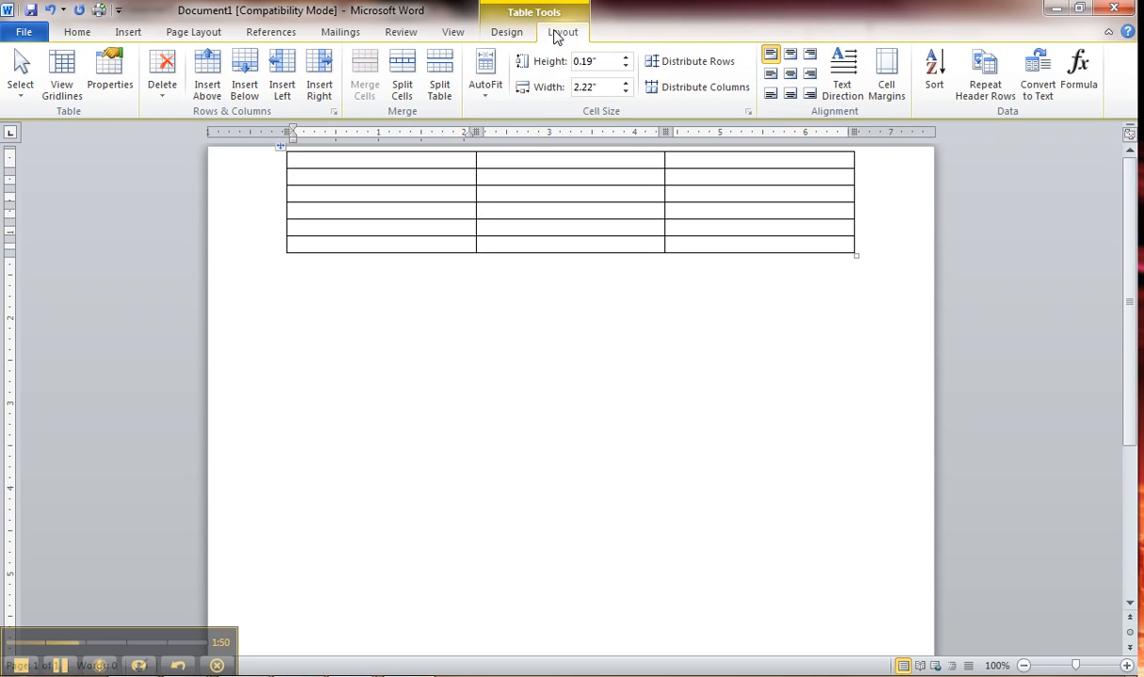
pyautogui.click(517, 37)
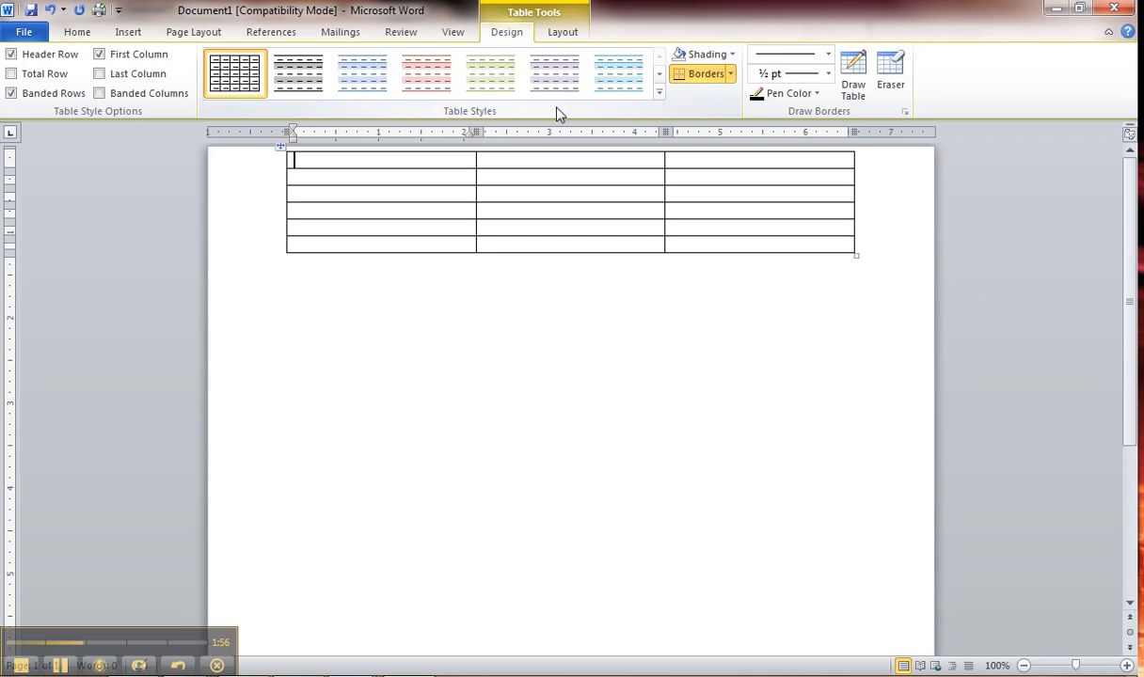
pyautogui.click(660, 95)
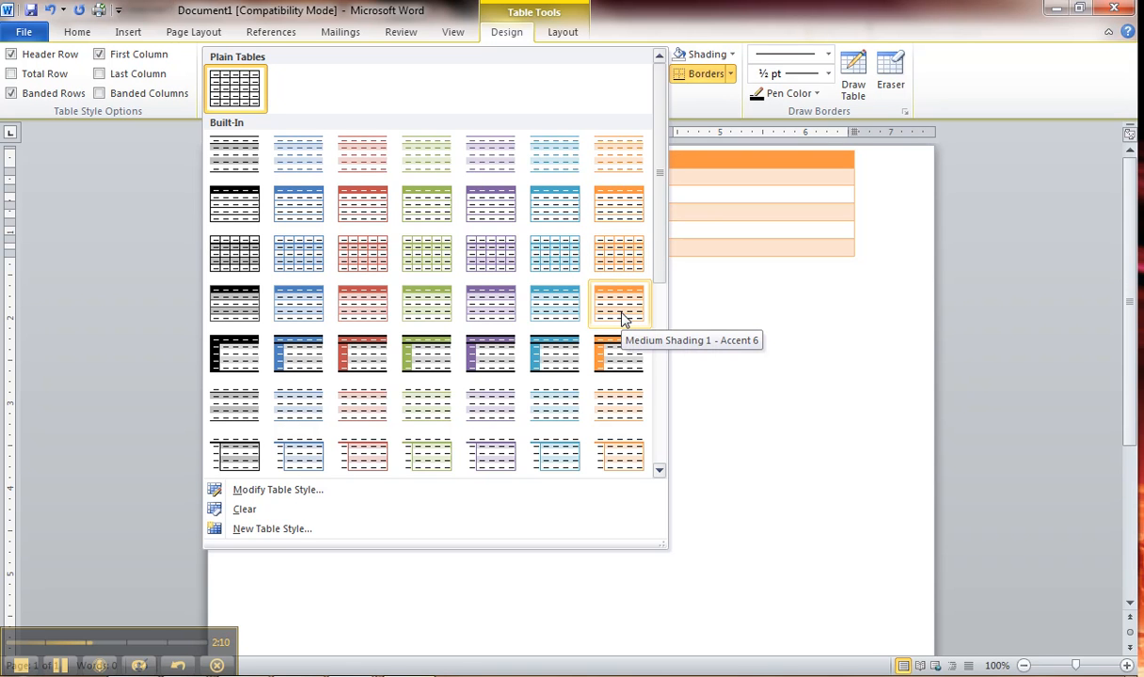
pyautogui.click(562, 270)
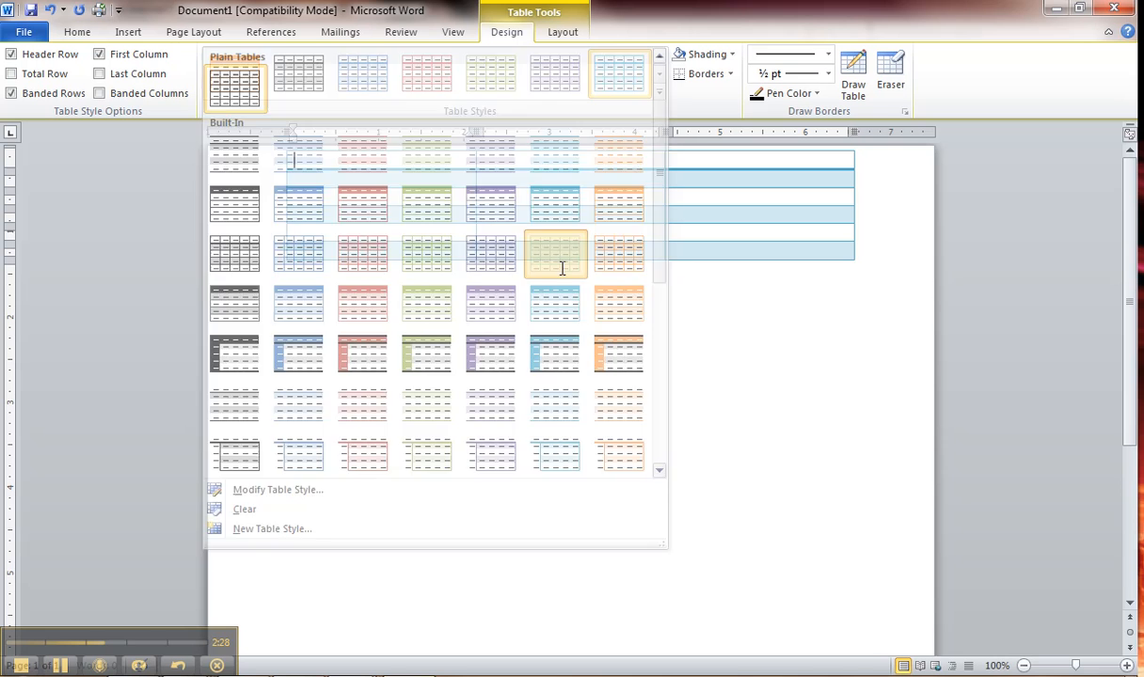
# Fill the table's header row with Example 1, Sample 1 and Example 2.
pyautogui.click(401, 162)
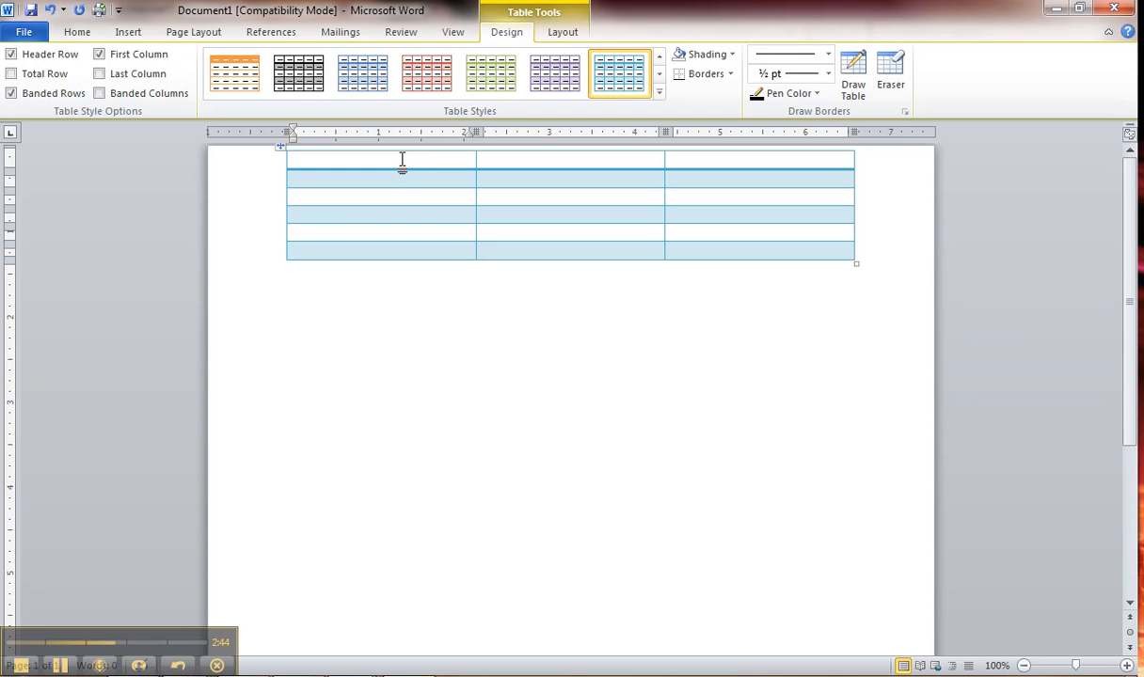
pyautogui.write('Example 1')
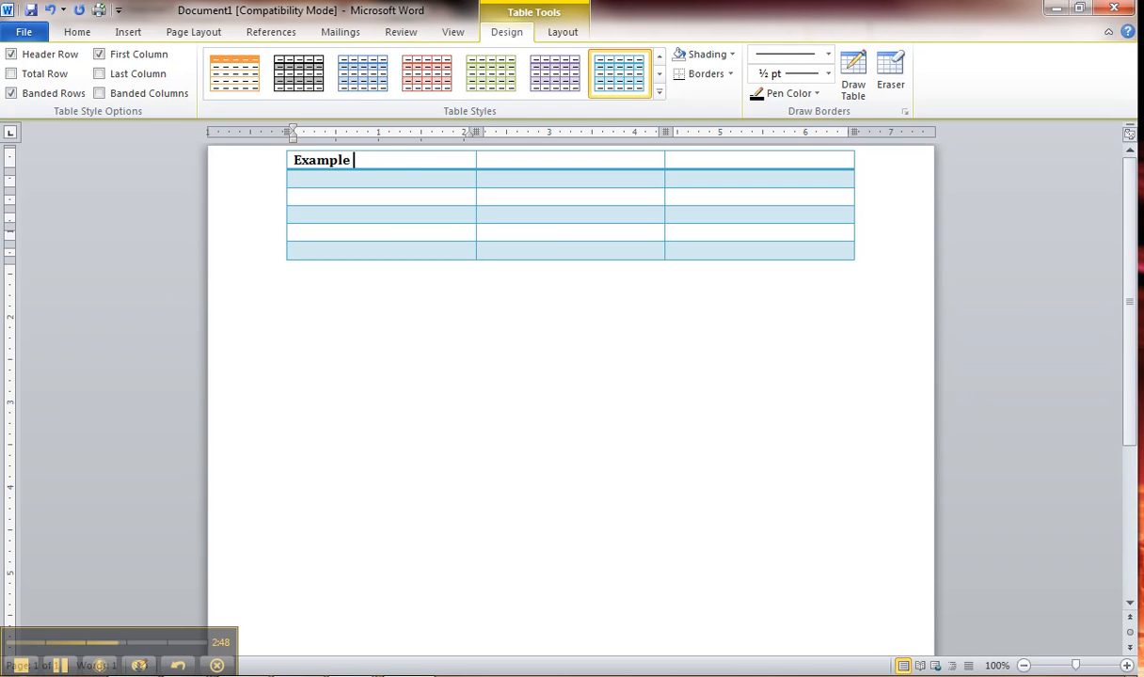
pyautogui.press('Tab')
pyautogui.write('Sample 1')
pyautogui.press('Tab')
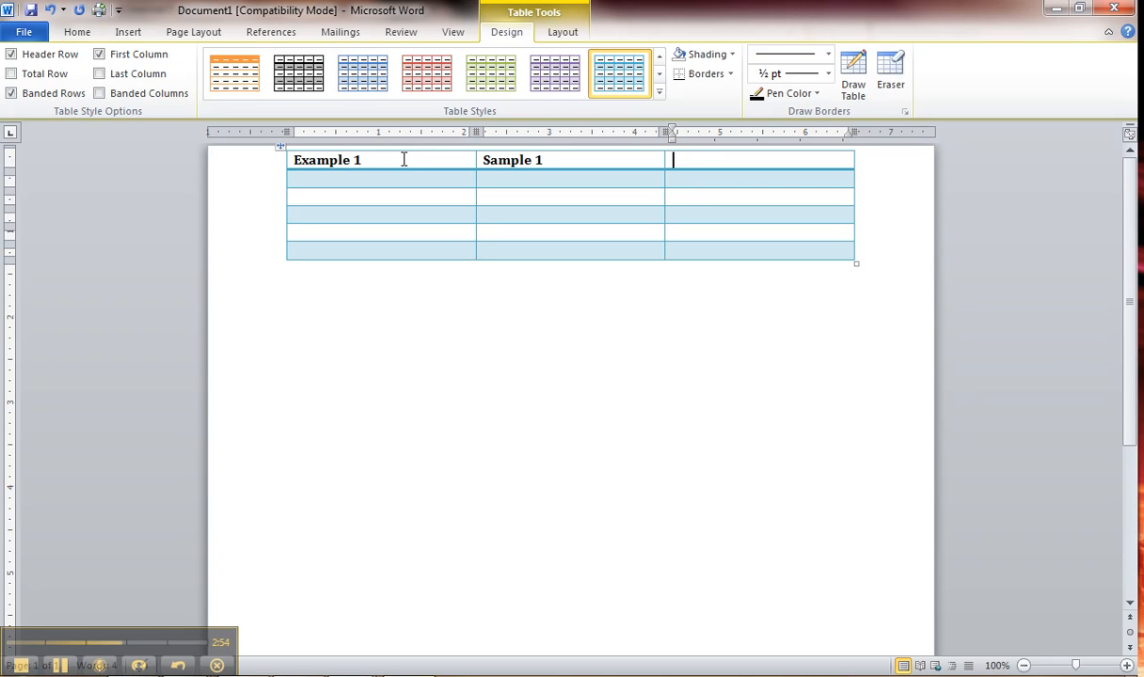
pyautogui.write('Example 2')
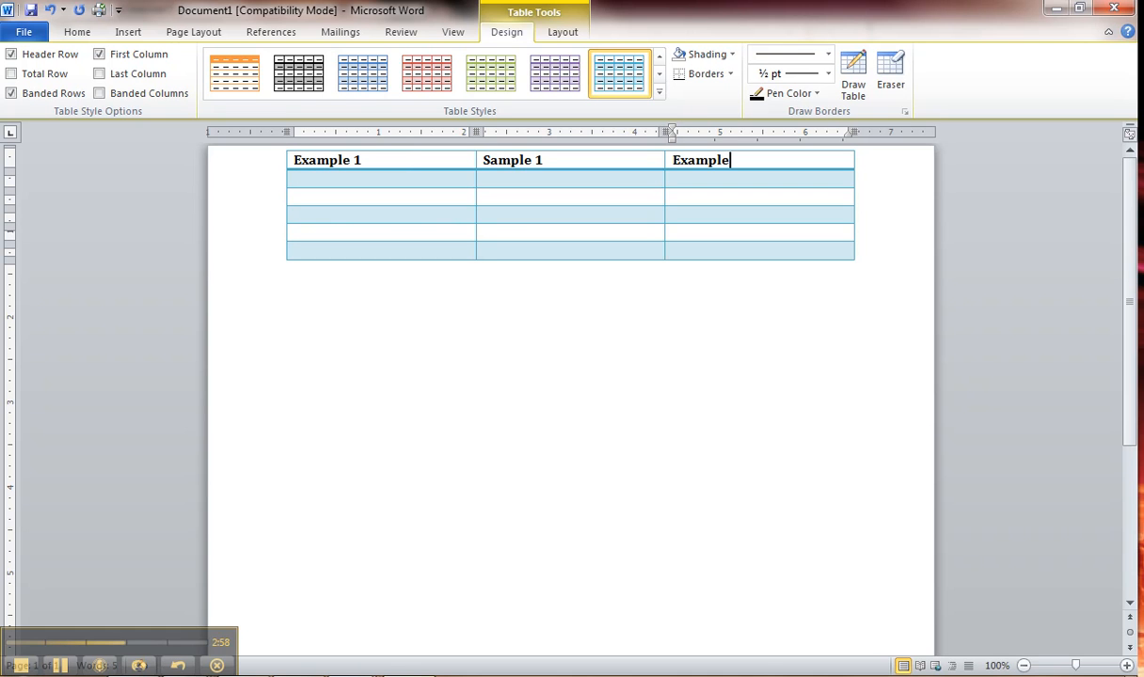
# Fill the table's second row with Data, My data and More data.
pyautogui.click(311, 178)
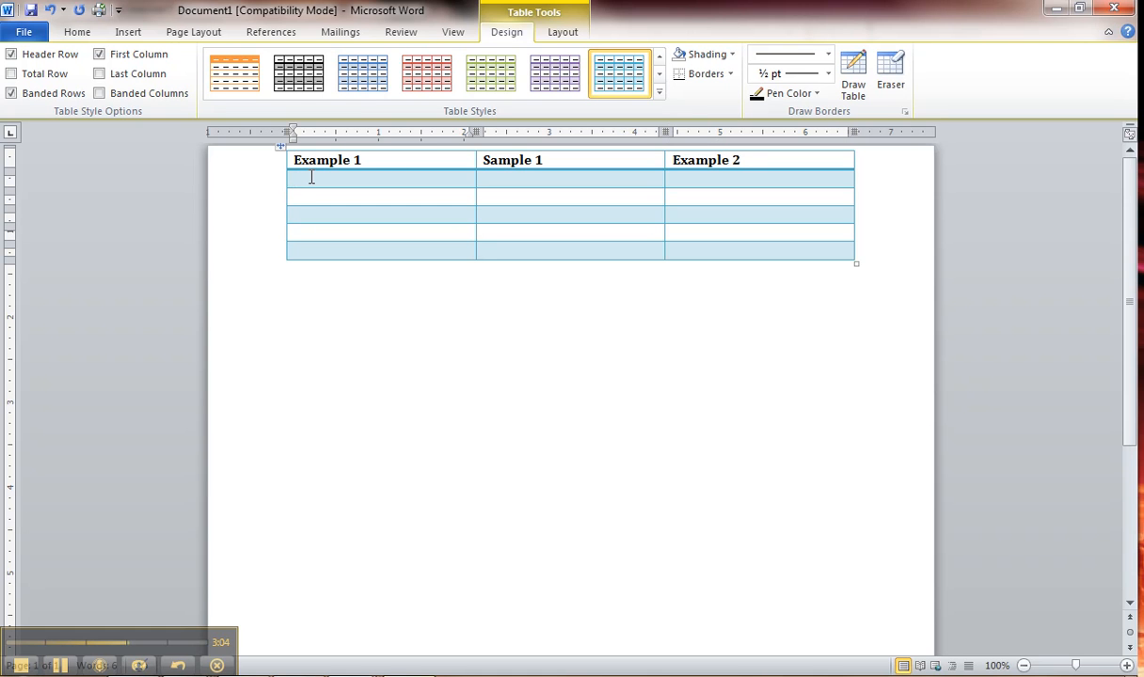
pyautogui.write('Data')
pyautogui.click(543, 178)
pyautogui.write('My data')
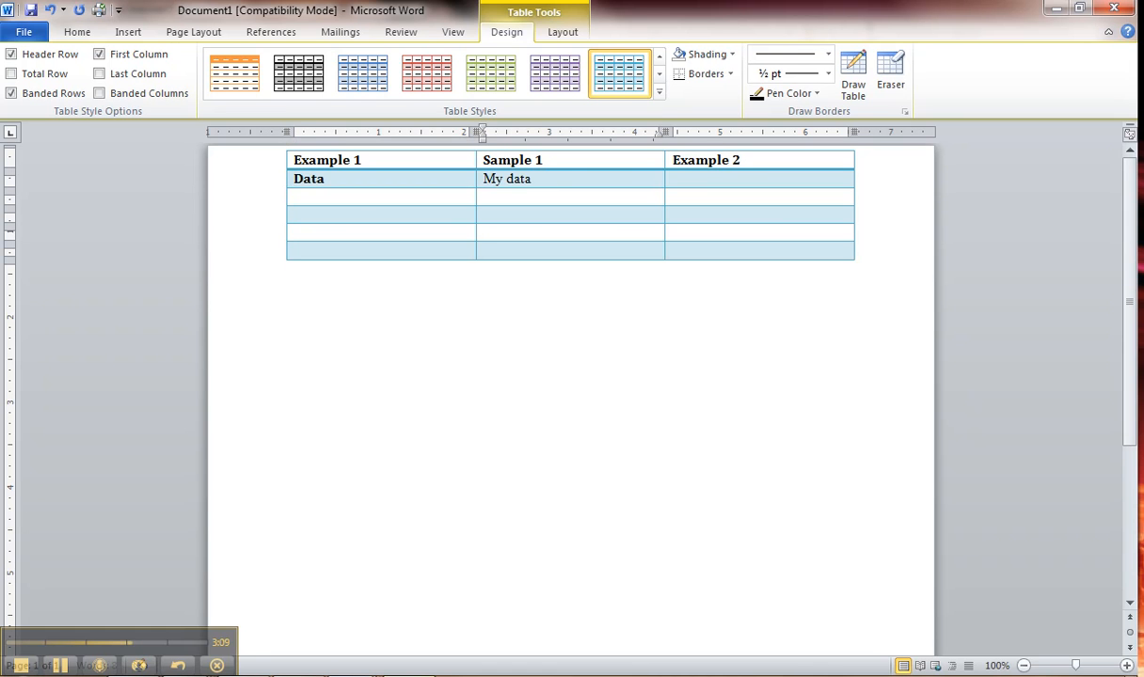
pyautogui.click(698, 180)
pyautogui.write('My data')
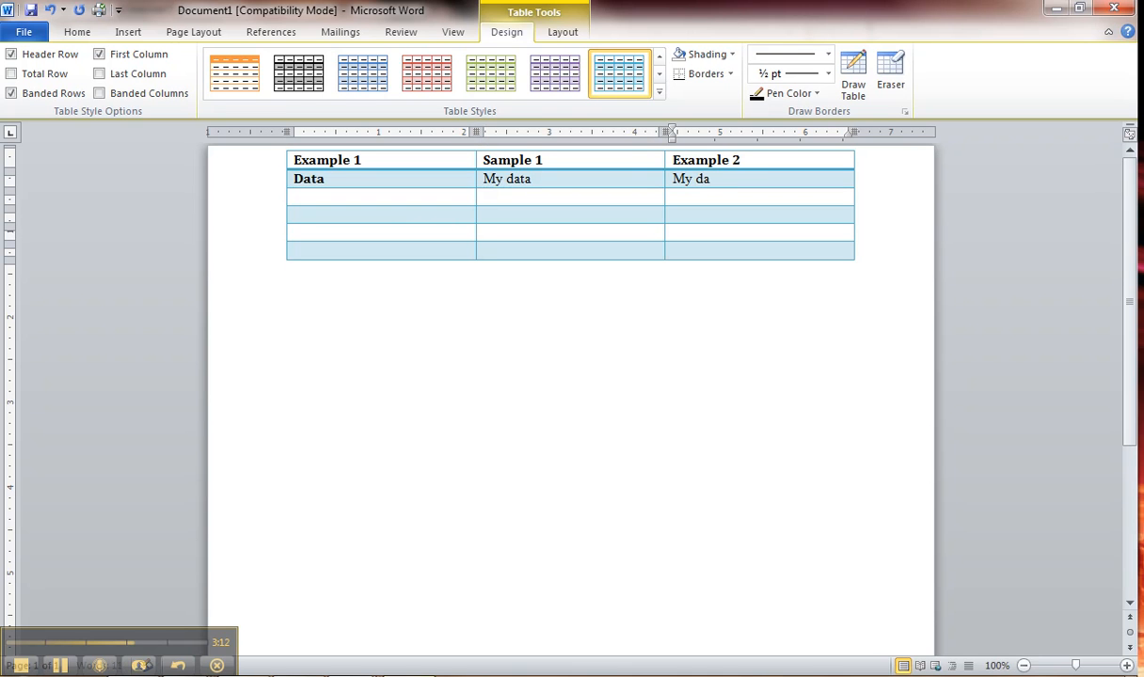
pyautogui.press('BackSpace')
pyautogui.press('BackSpace')
pyautogui.press('BackSpace')
pyautogui.press('BackSpace')
pyautogui.press('BackSpace')
pyautogui.press('BackSpace')
pyautogui.write('ore data')
# Place the cursor in the first cell of the table's last row and turn Banded Rows off and back on.
pyautogui.click(420, 200)
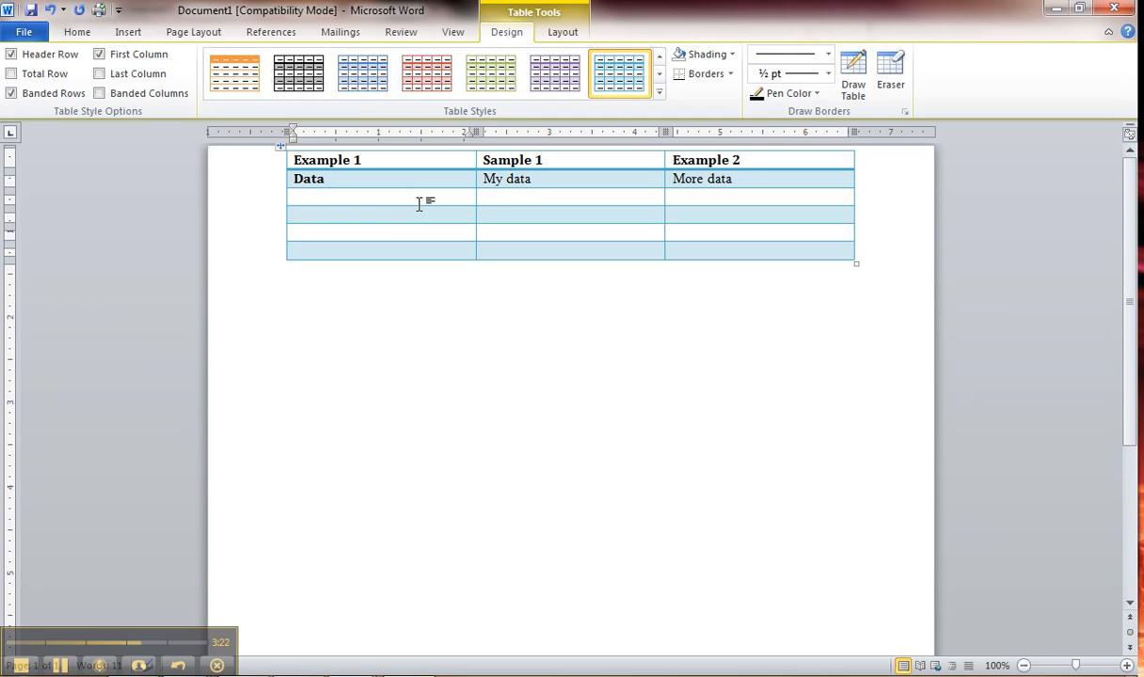
pyautogui.click(444, 246)
pyautogui.click(12, 94)
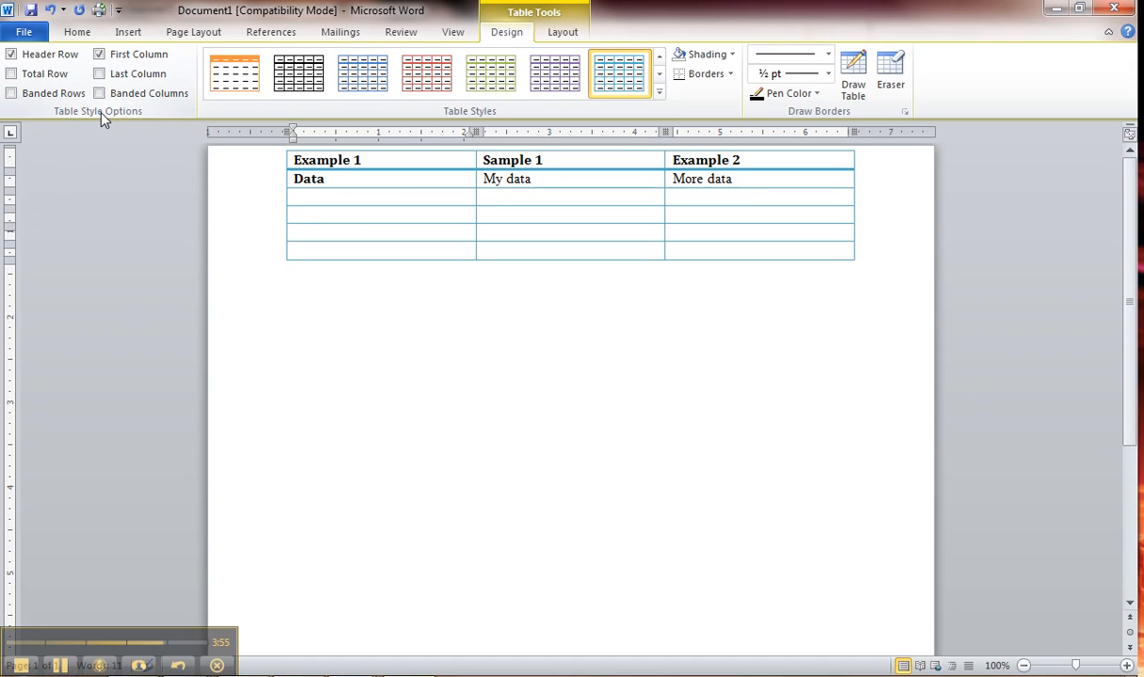
pyautogui.click(12, 94)
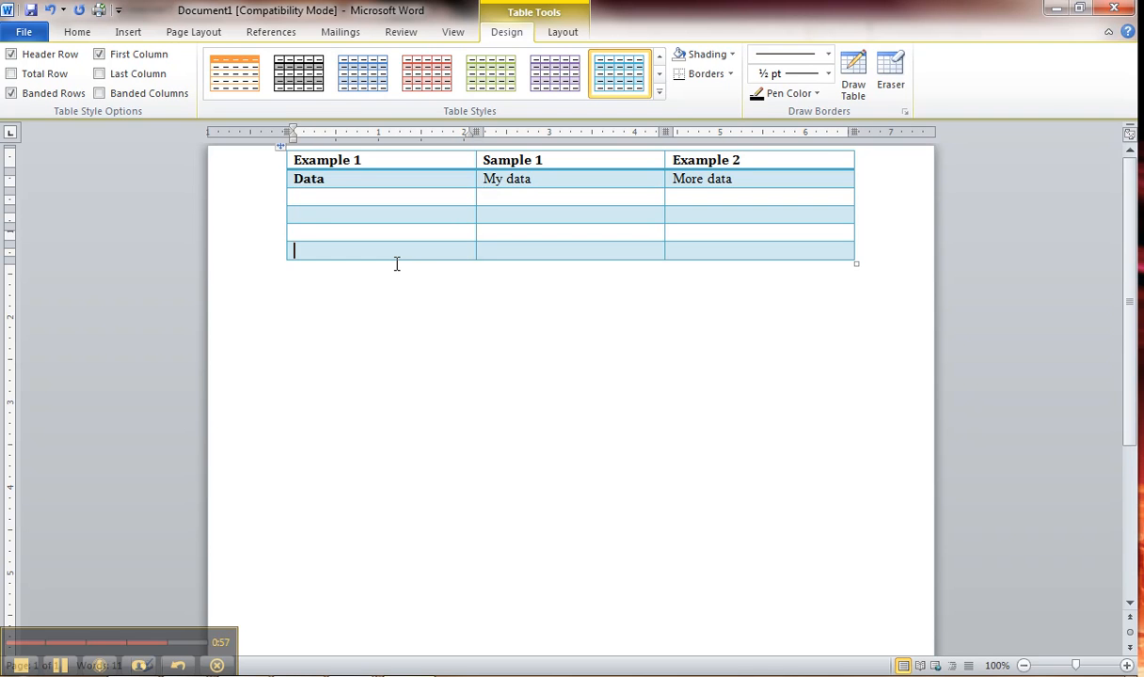
# Insert a new row below the table's last row and three new columns to the right of Example 2.
pyautogui.click(562, 33)
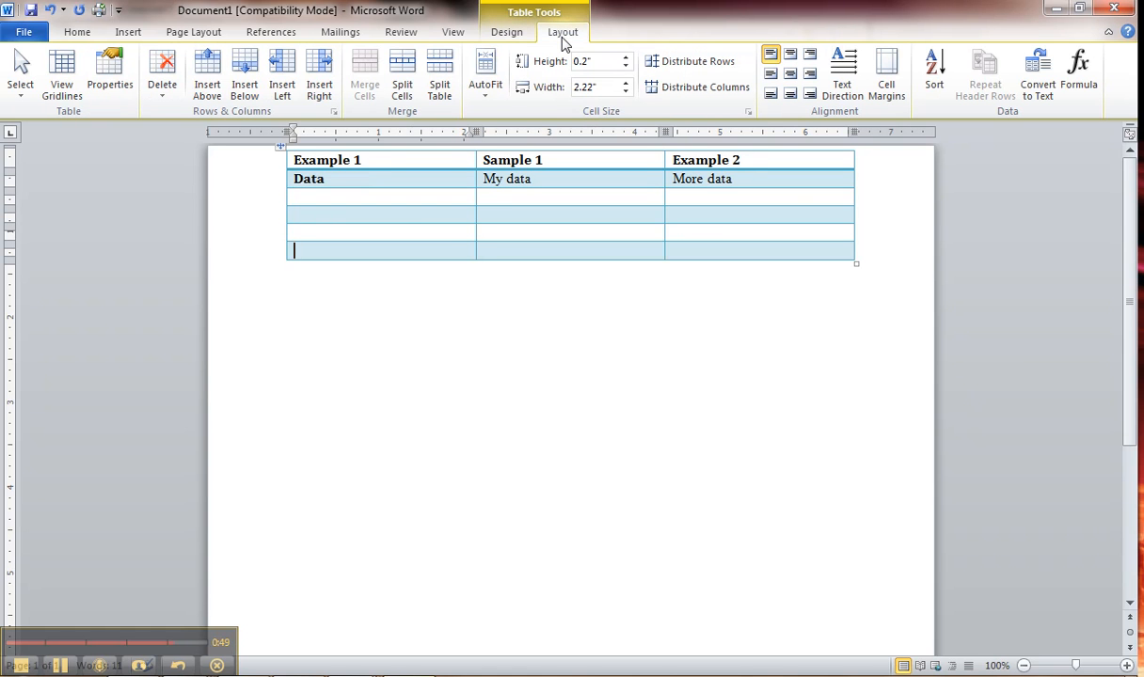
pyautogui.click(242, 92)
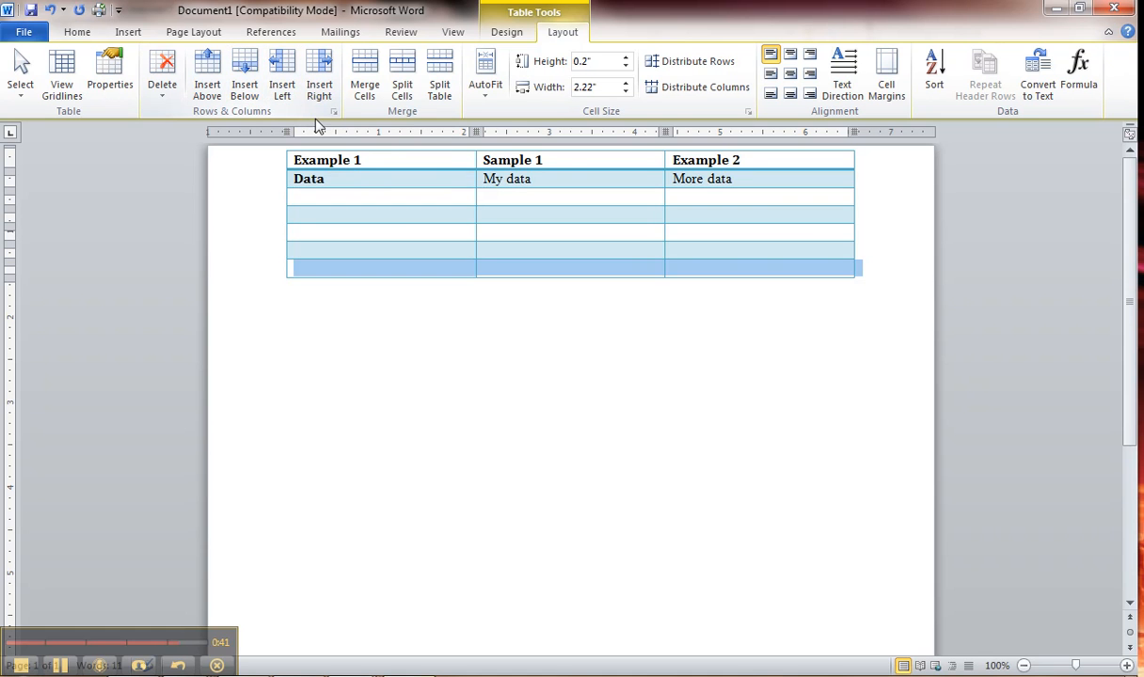
pyautogui.click(318, 87)
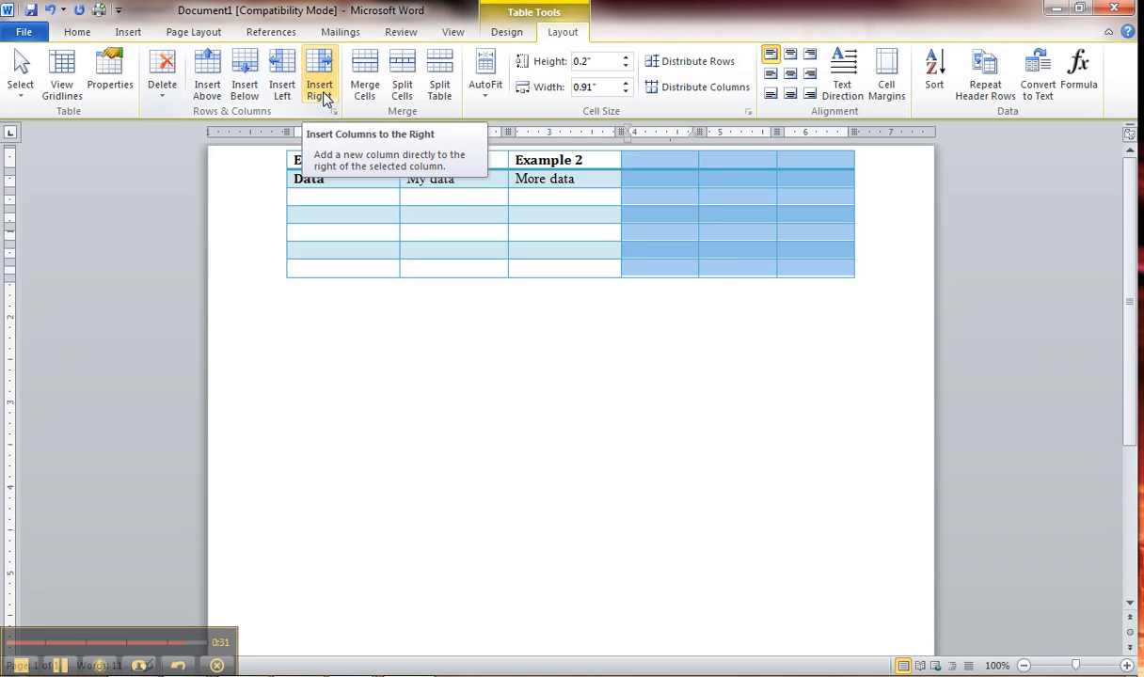
# Delete the rows spanned by the three selected new columns and undo the deletion.
pyautogui.click(164, 94)
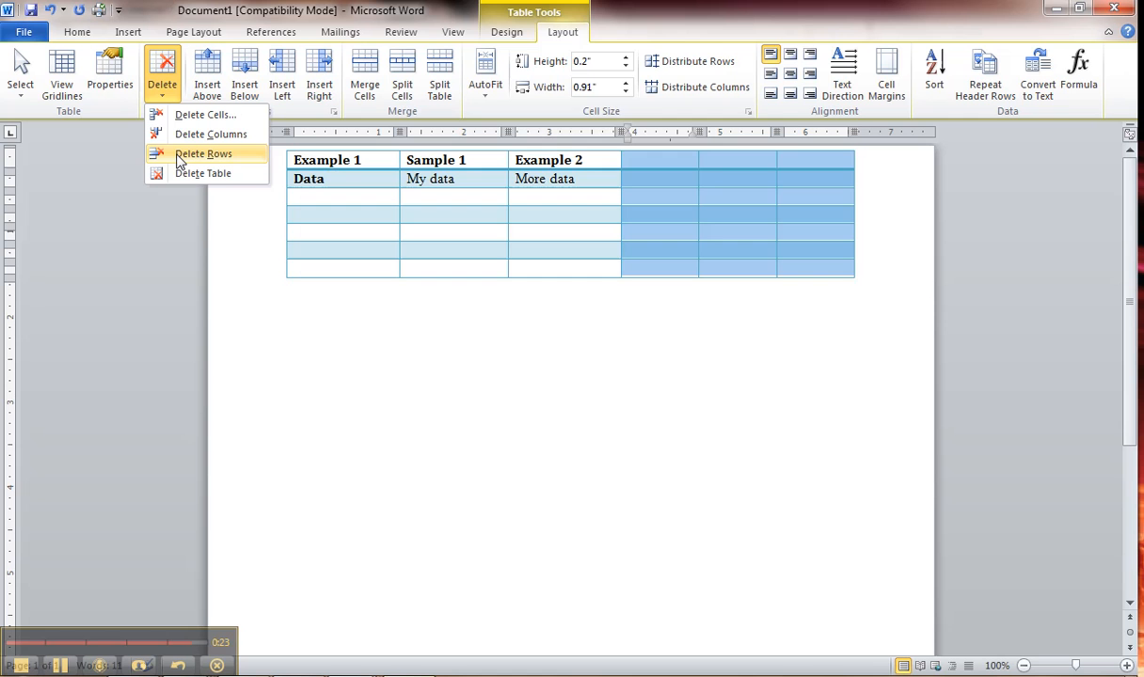
pyautogui.click(180, 156)
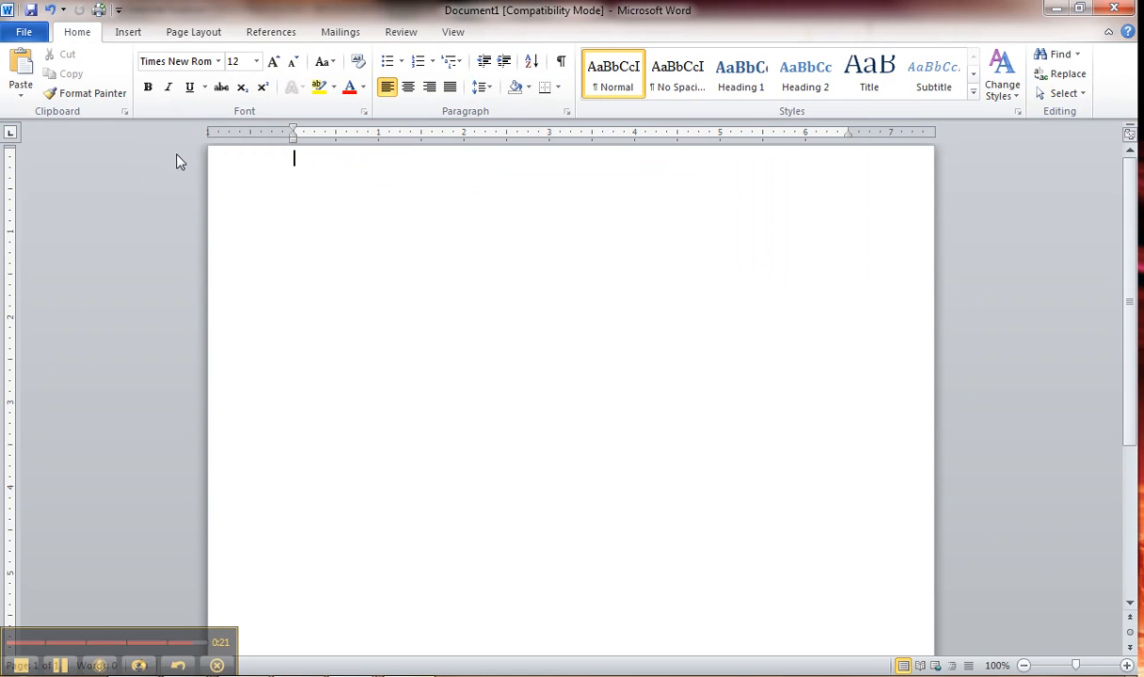
pyautogui.click(53, 9)
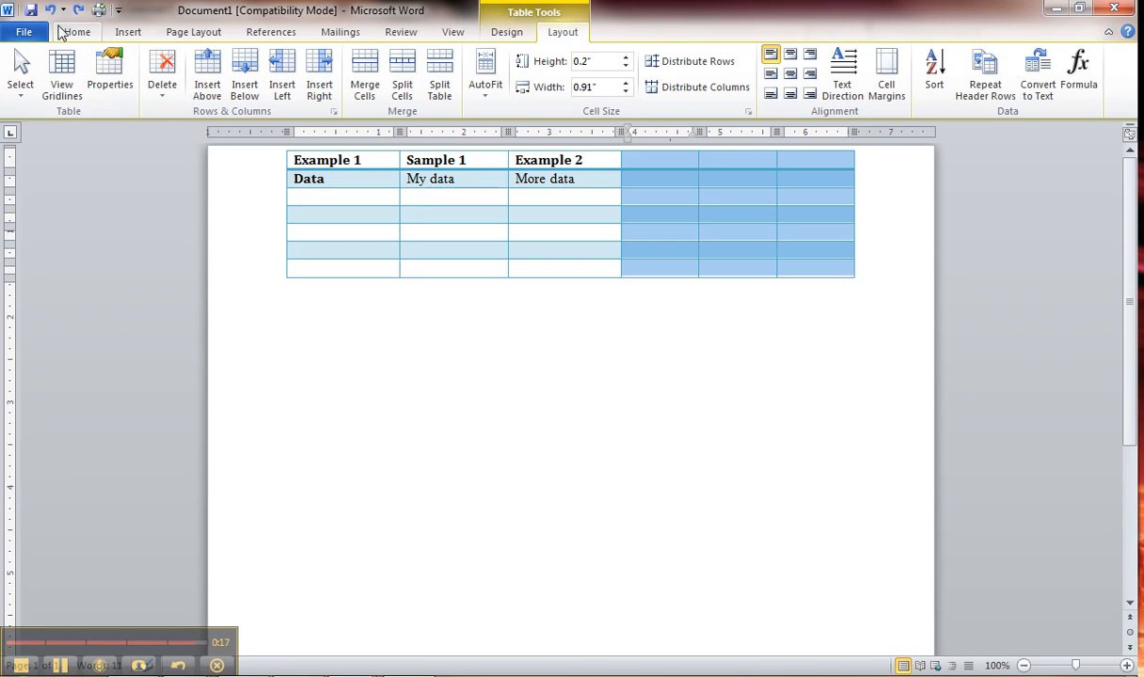
# Select the table's empty last column and start deleting it.
pyautogui.click(160, 94)
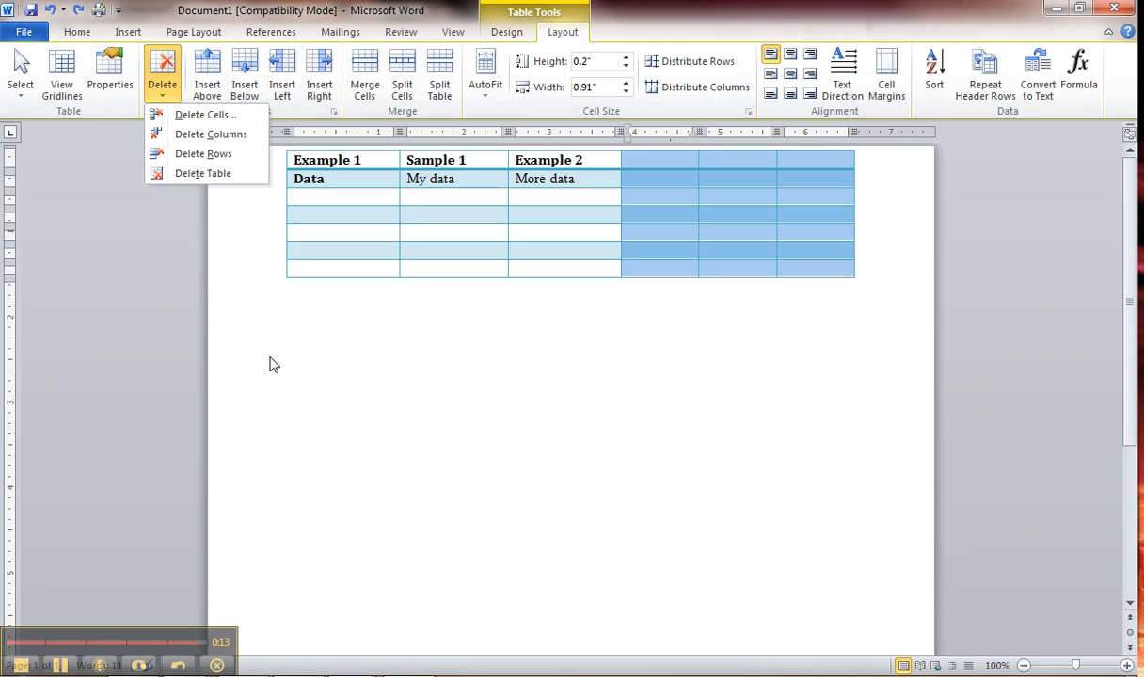
pyautogui.click(261, 355)
pyautogui.click(626, 184)
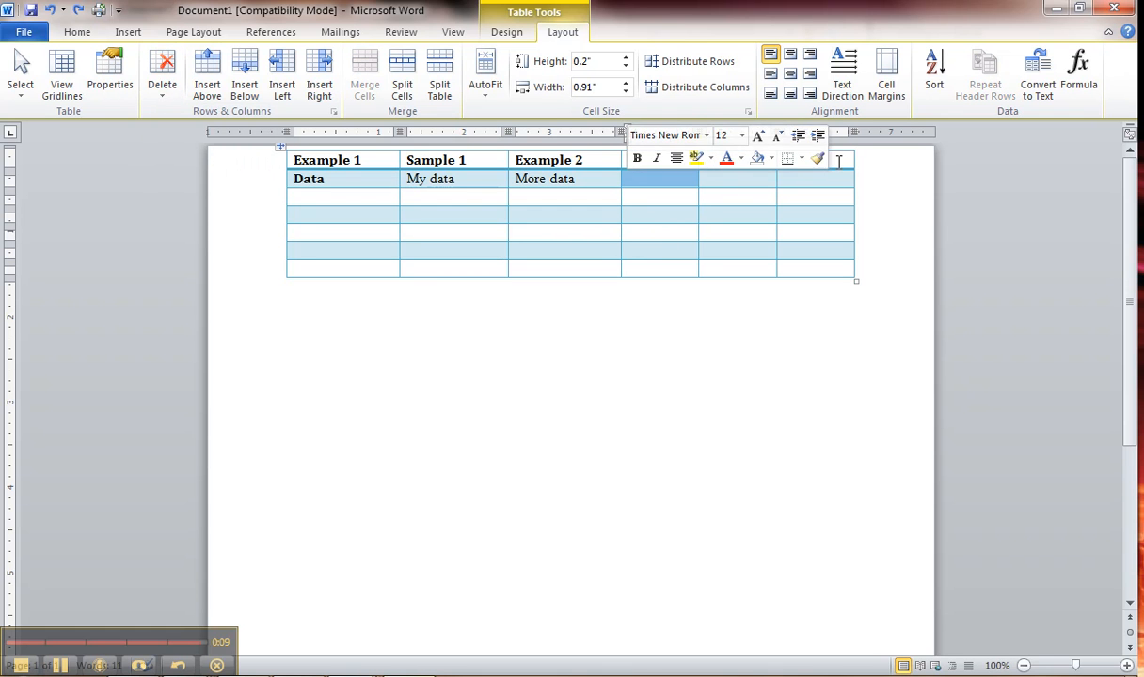
pyautogui.moveTo(820, 160); pyautogui.dragTo(816, 270)
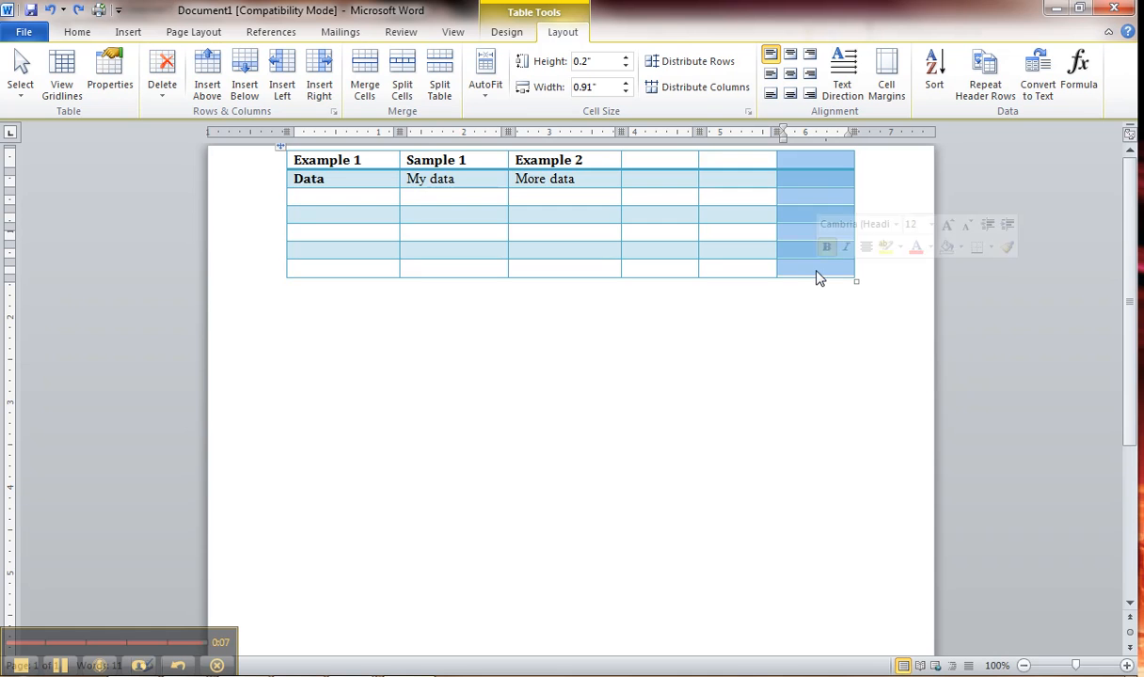
pyautogui.click(162, 102)
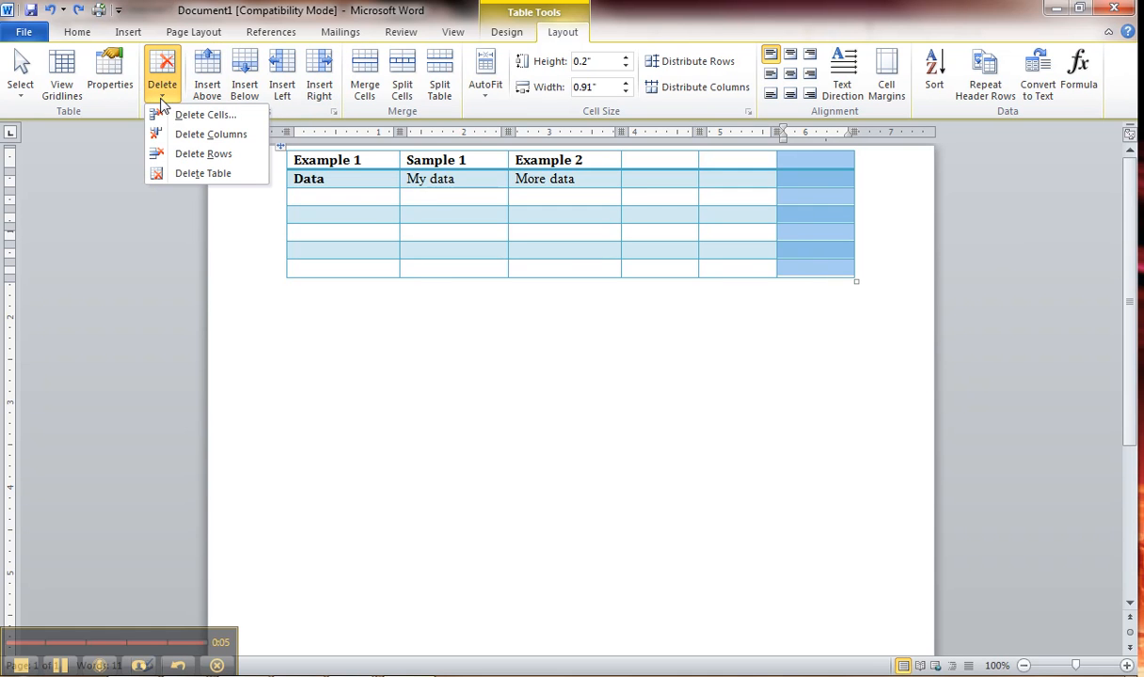